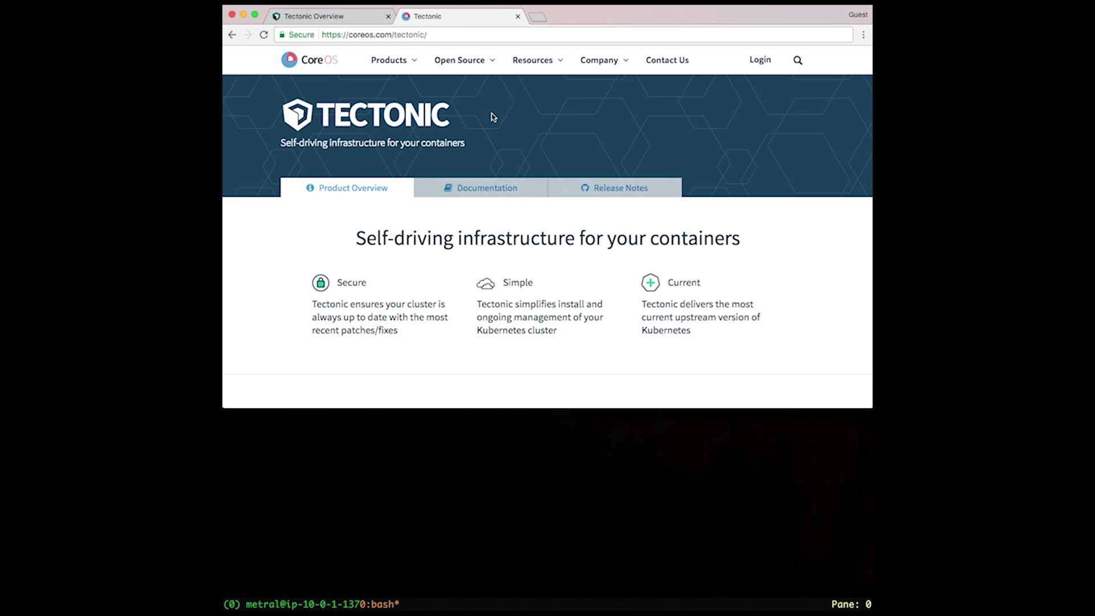
Step: Go from the Tectonic product overview page to its Documentation page
left_click(523, 155)
left_click(509, 190)
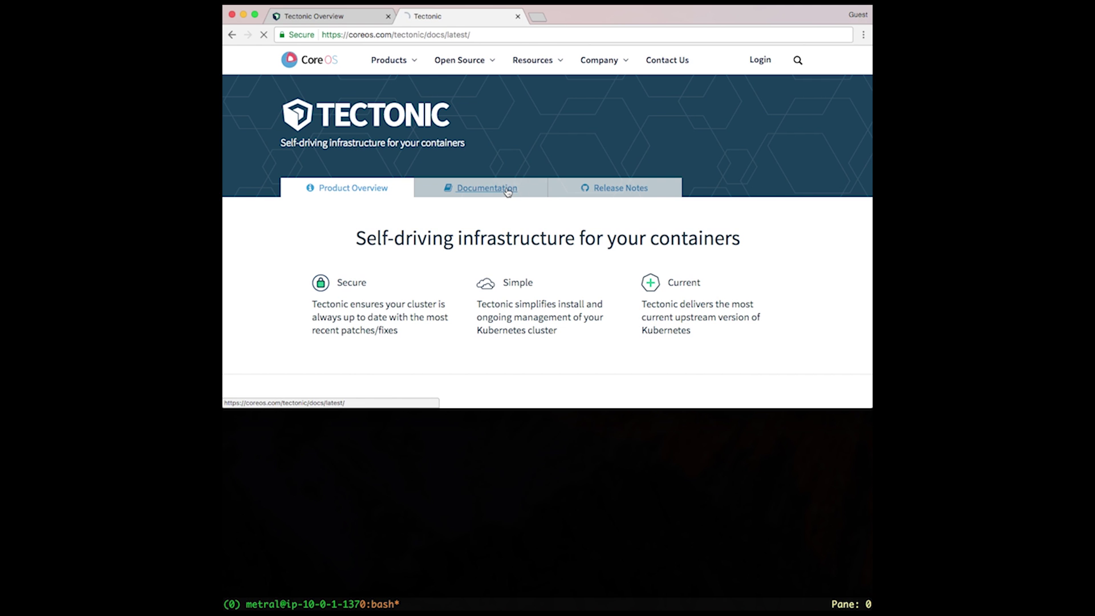
scroll(505, 190, "down", 1)
scroll(506, 190, "down", 3)
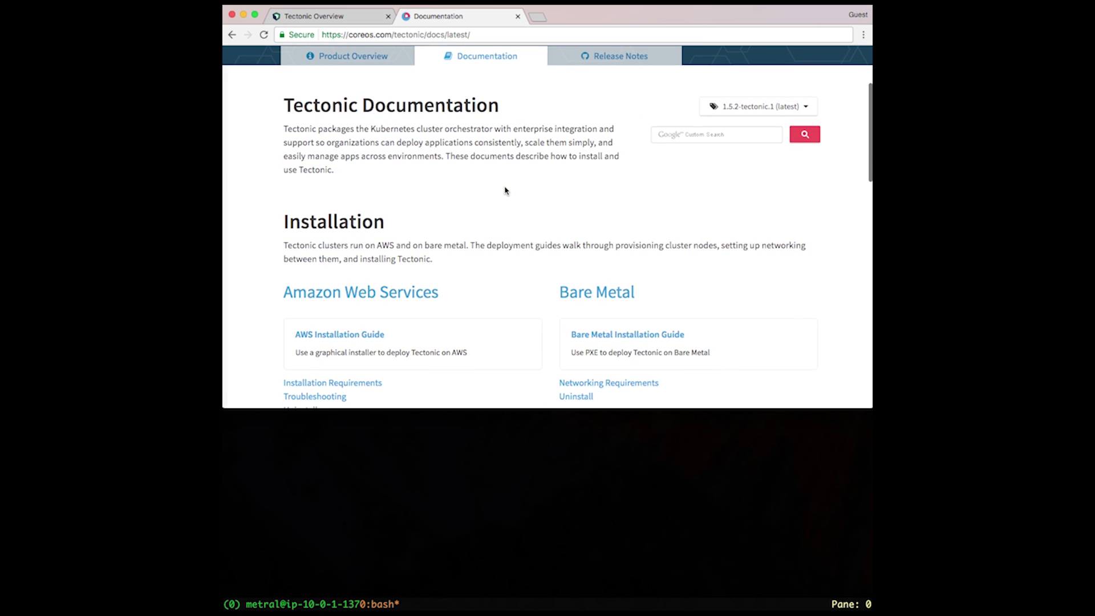
scroll(505, 190, "down", 1)
scroll(505, 189, "down", 1)
scroll(505, 189, "down", 1)
scroll(505, 189, "down", 1)
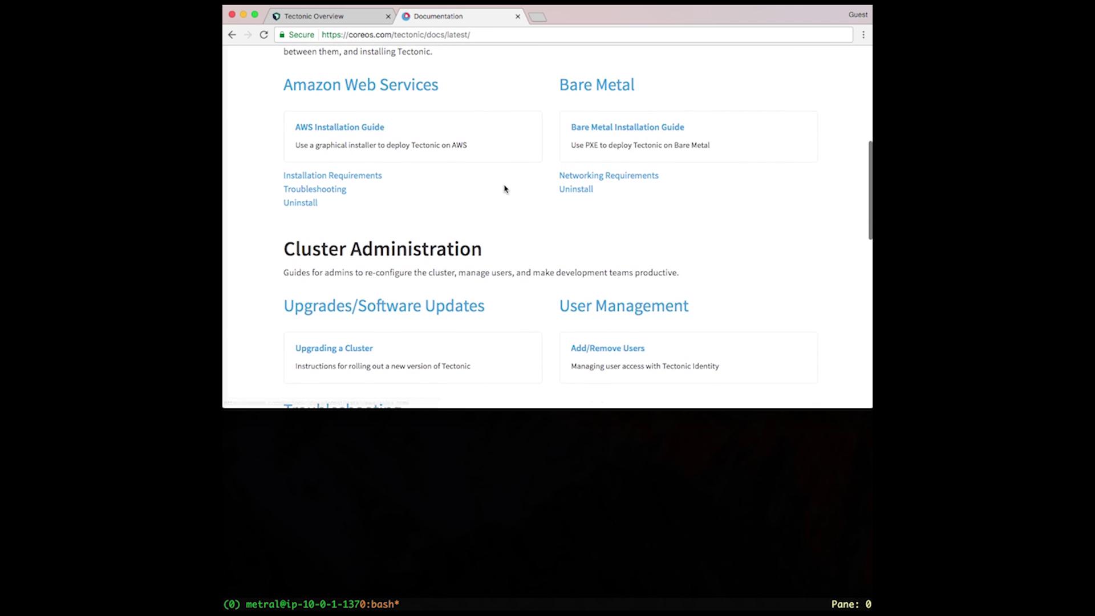
scroll(506, 189, "down", 1)
scroll(505, 189, "down", 1)
scroll(505, 189, "down", 1)
scroll(506, 190, "down", 1)
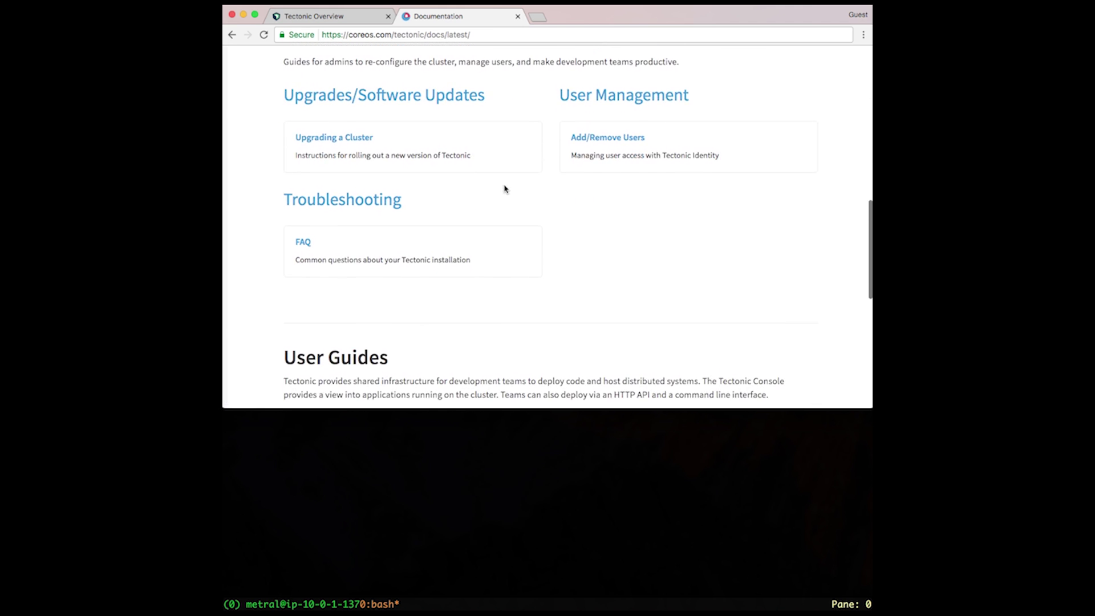
scroll(504, 189, "down", 1)
scroll(505, 190, "down", 1)
scroll(505, 189, "down", 1)
scroll(505, 188, "up", 1)
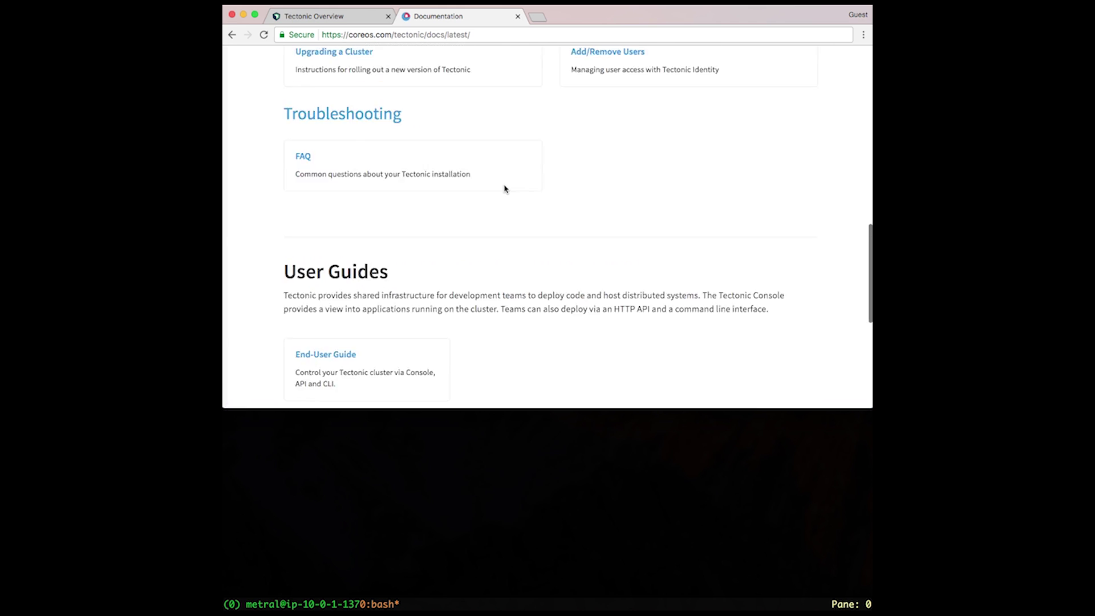
scroll(505, 189, "up", 5)
scroll(505, 188, "up", 1)
scroll(505, 189, "up", 2)
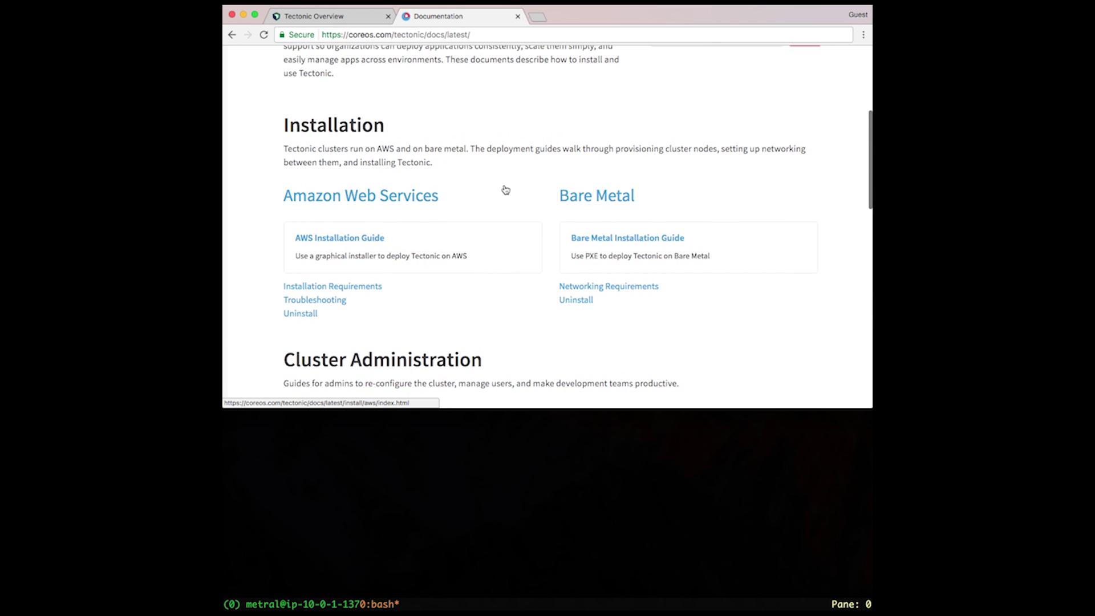
scroll(505, 189, "up", 1)
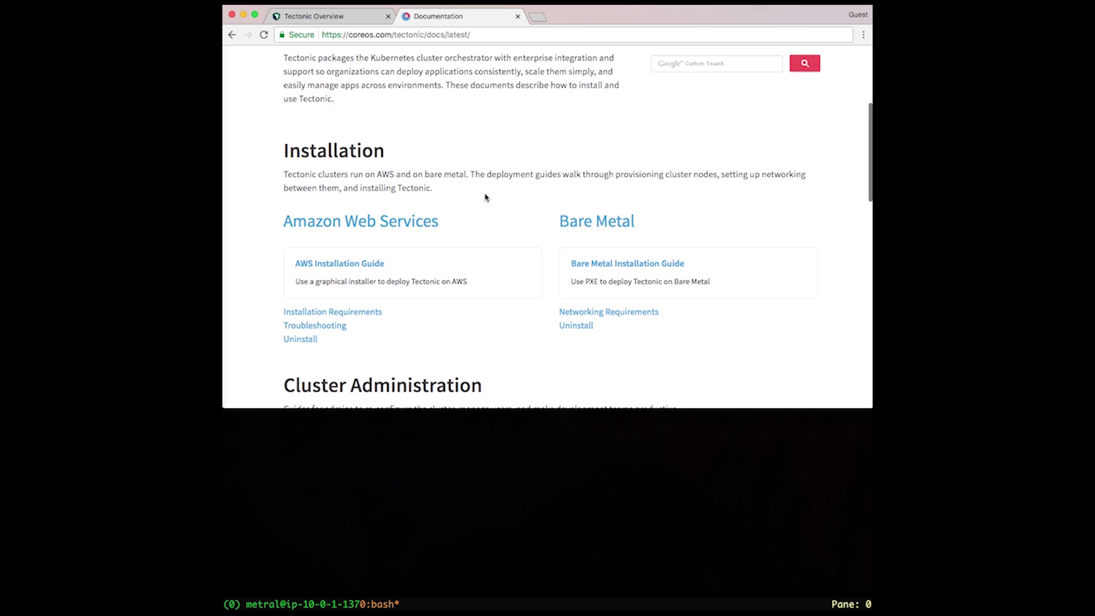
Step: Open the AWS Installation Guide from the documentation's Installation section
left_click(372, 269)
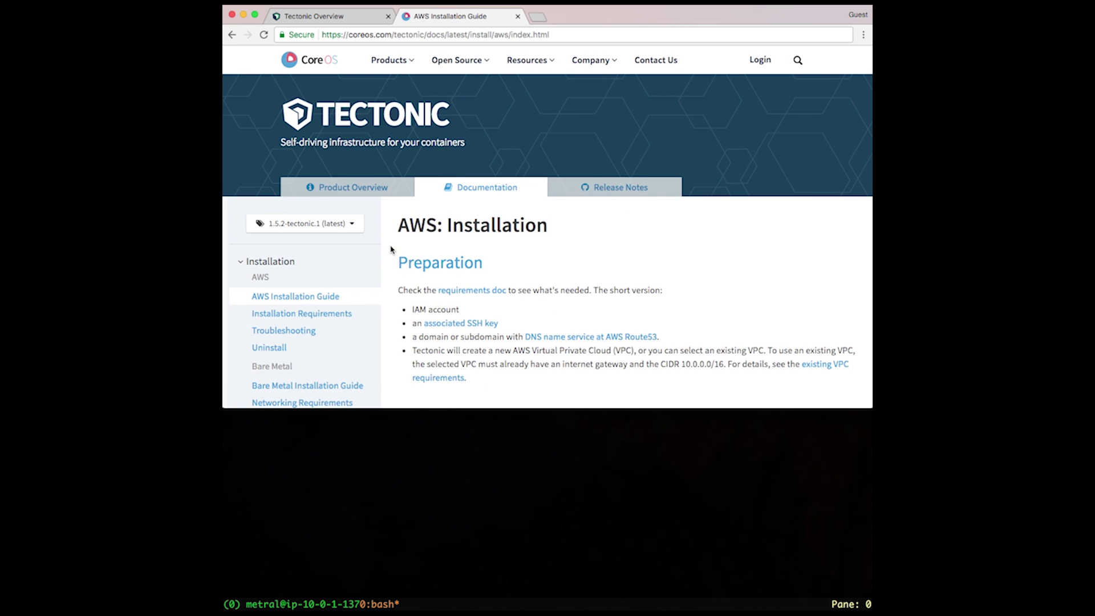
scroll(391, 249, "down", 1)
scroll(392, 249, "down", 1)
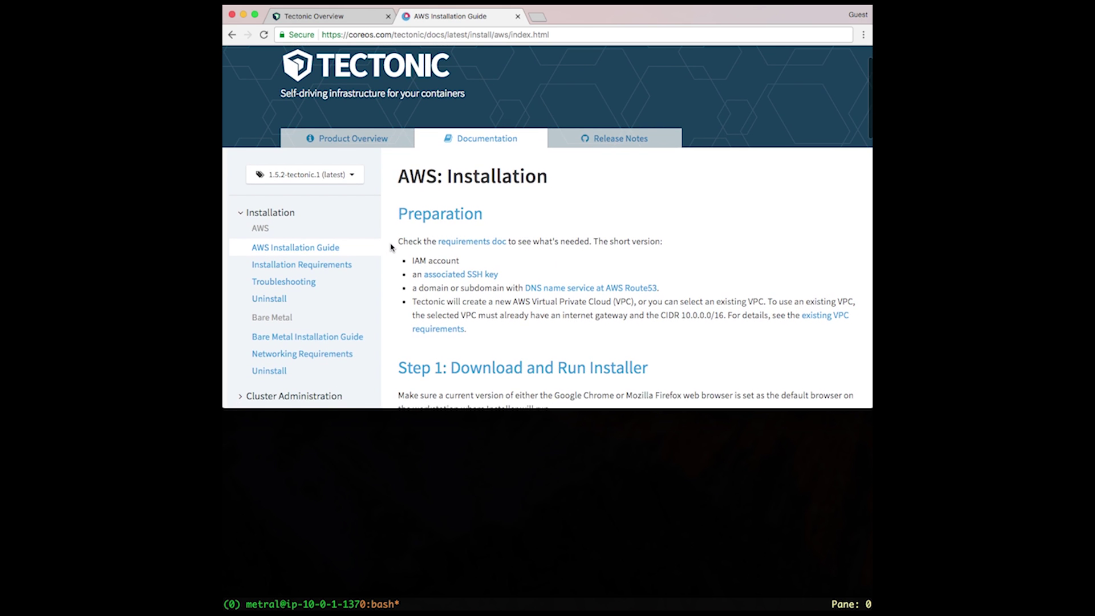
scroll(390, 247, "down", 1)
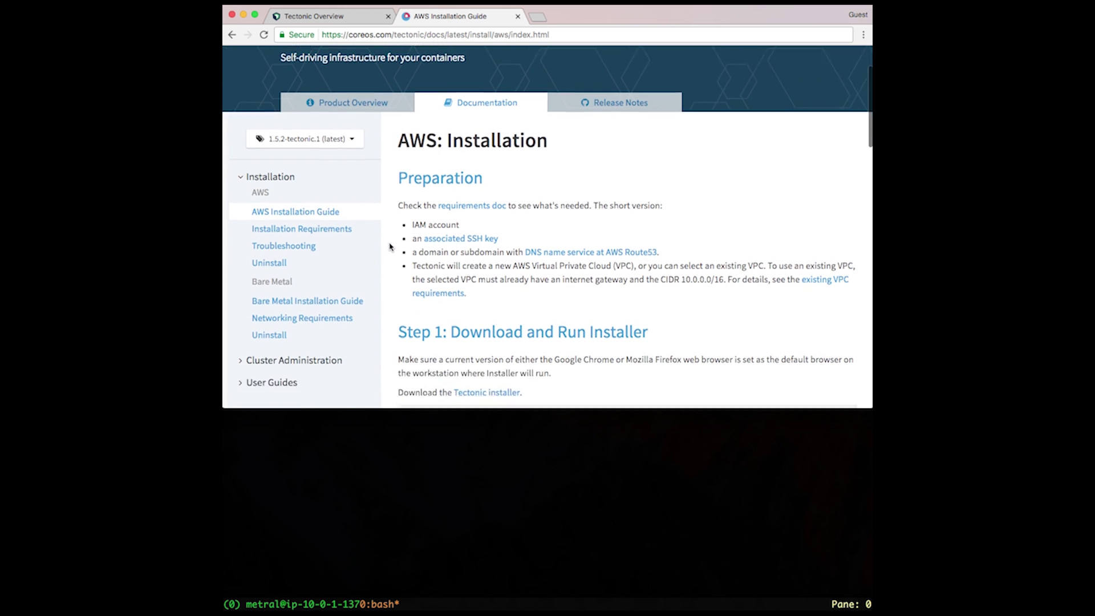
scroll(391, 247, "down", 1)
scroll(390, 248, "down", 1)
scroll(390, 247, "down", 2)
scroll(389, 247, "down", 1)
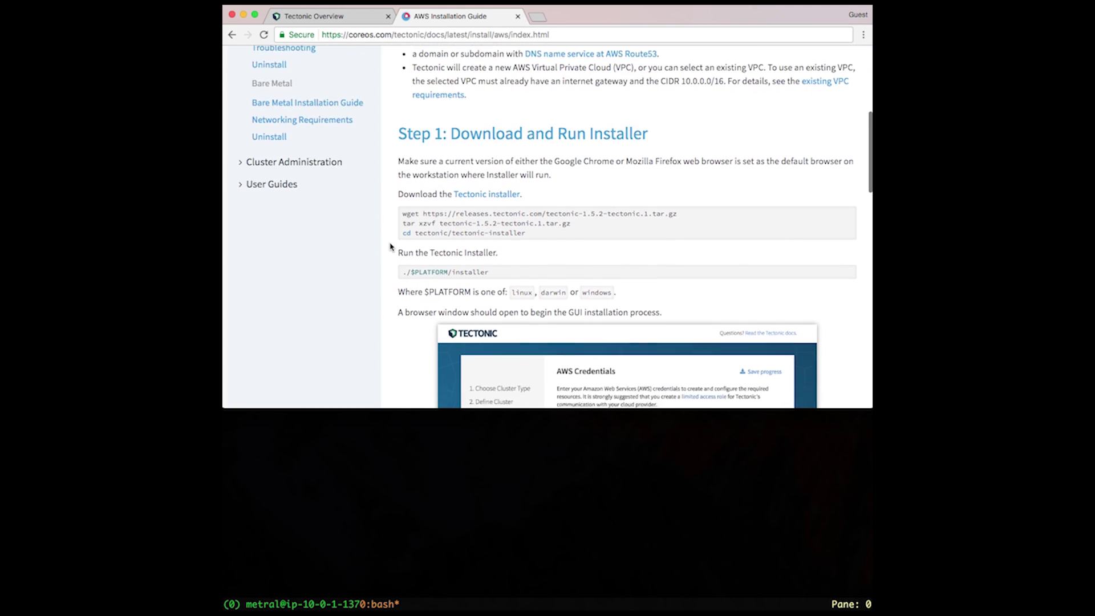
scroll(389, 247, "down", 1)
scroll(390, 247, "down", 1)
scroll(390, 248, "up", 1)
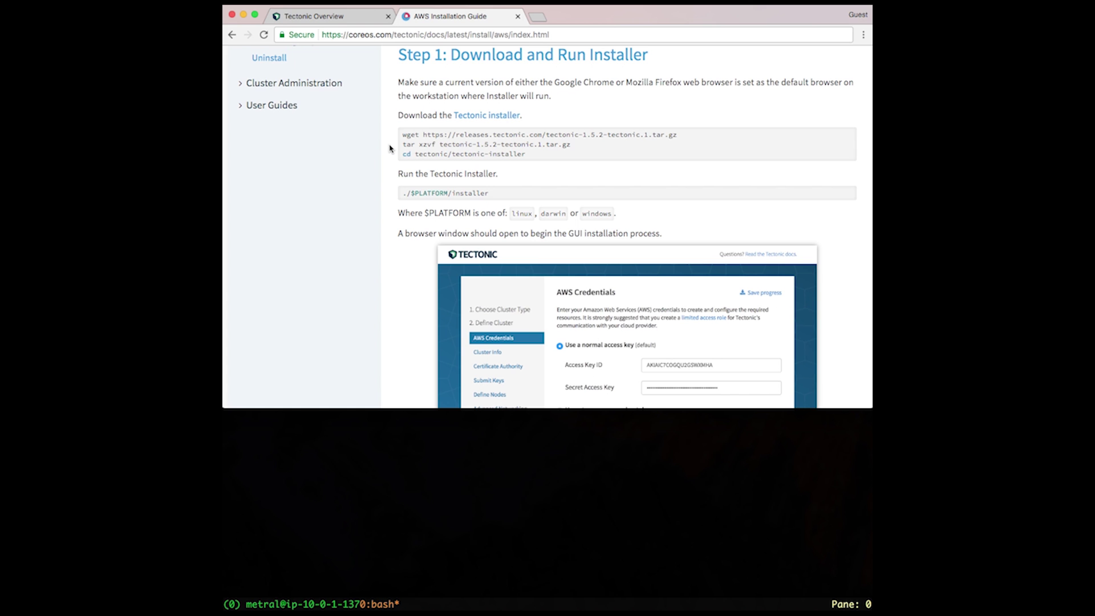
Step: Bring Terminal forward at the guide's Step 1: Download and Run Installer
left_click(510, 446)
Step: Rerun the wget download of the Tectonic 1.5.2 tarball, then recall the tar command
key("ctrl+r")
type("wget")
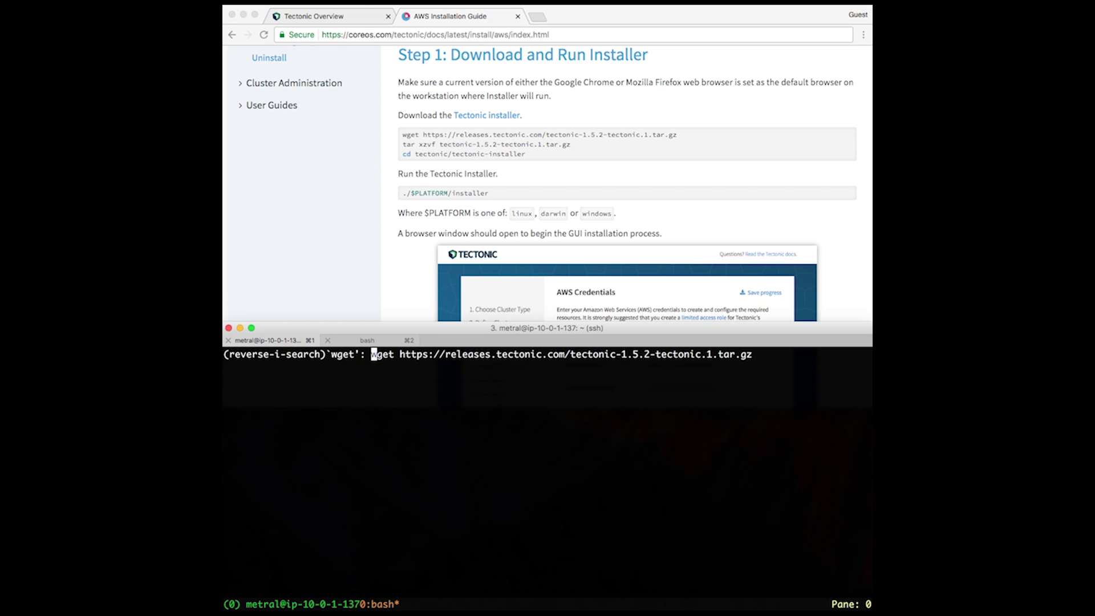
key("Return")
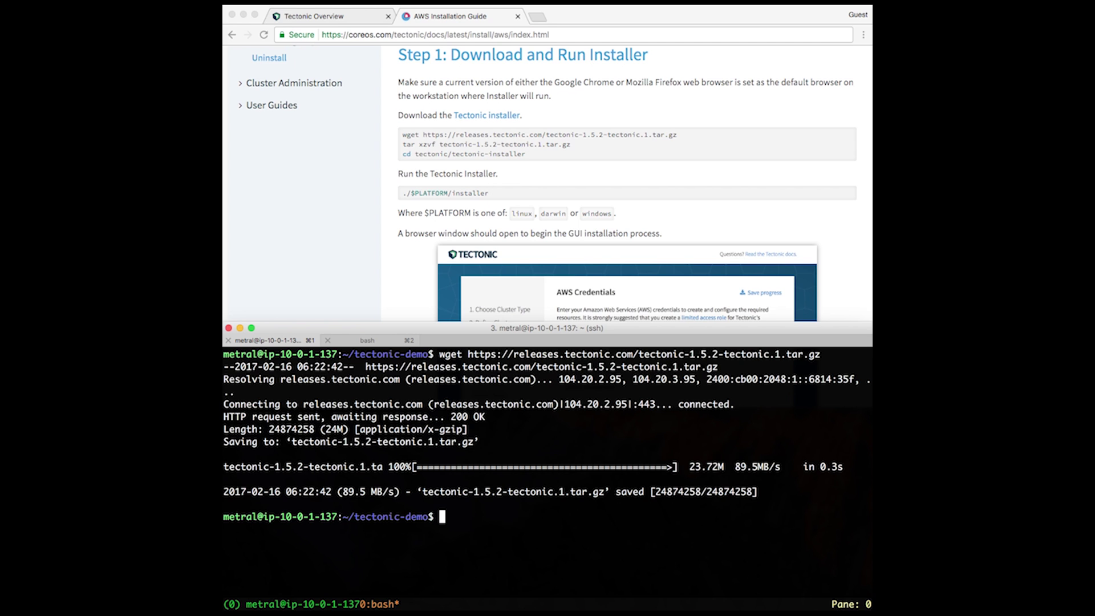
key("ctrl+r")
type("t")
Step: Extract the tarball, list the files, and enter tectonic/tectonic-installer
key("Return")
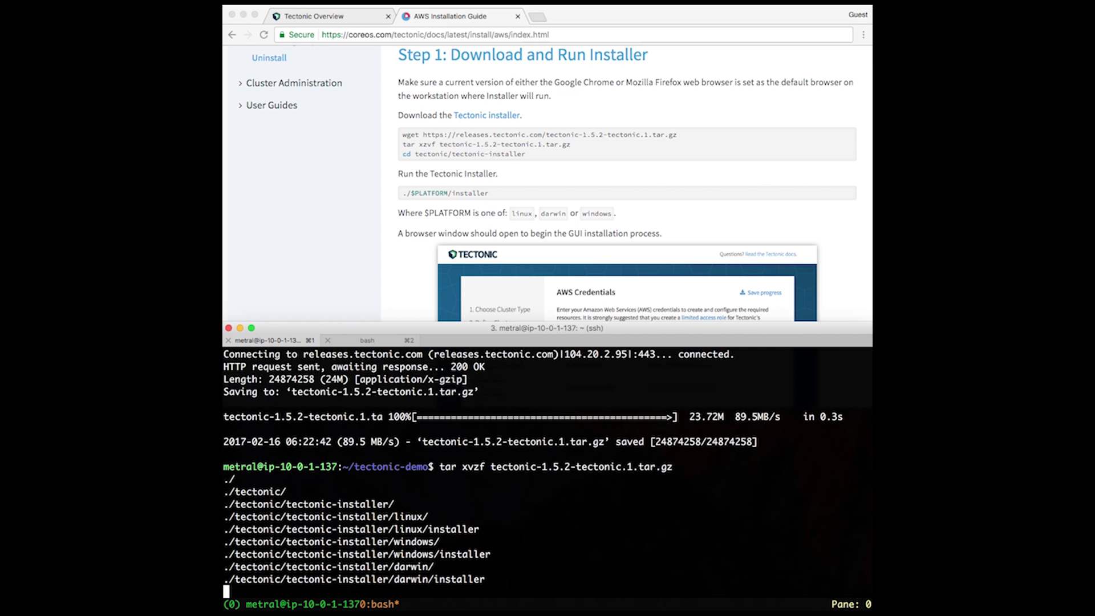
type("l")
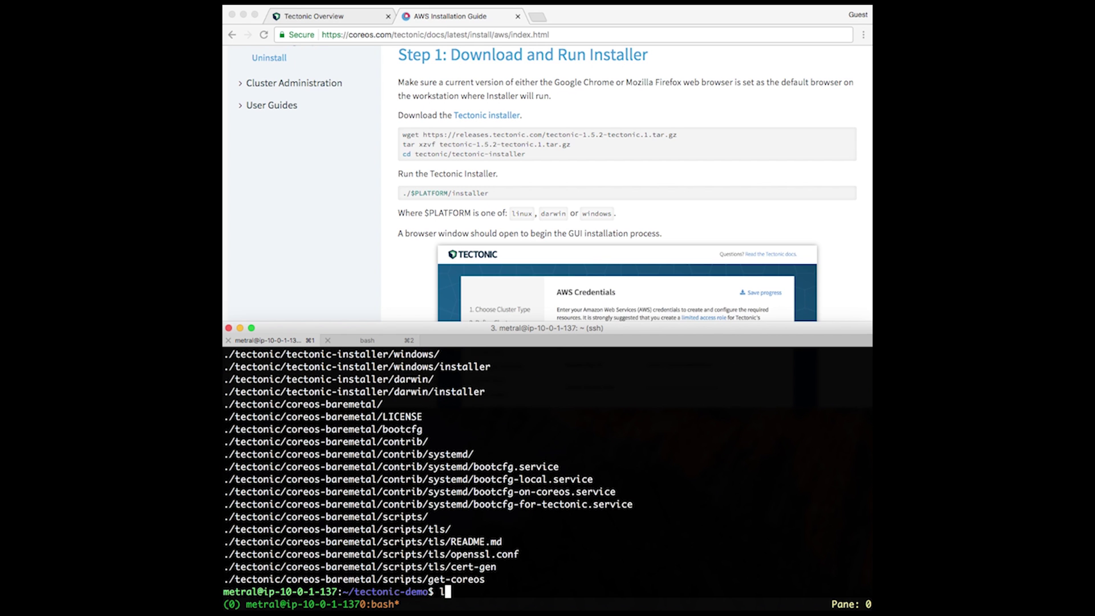
type("s")
key("Return")
type("cd ")
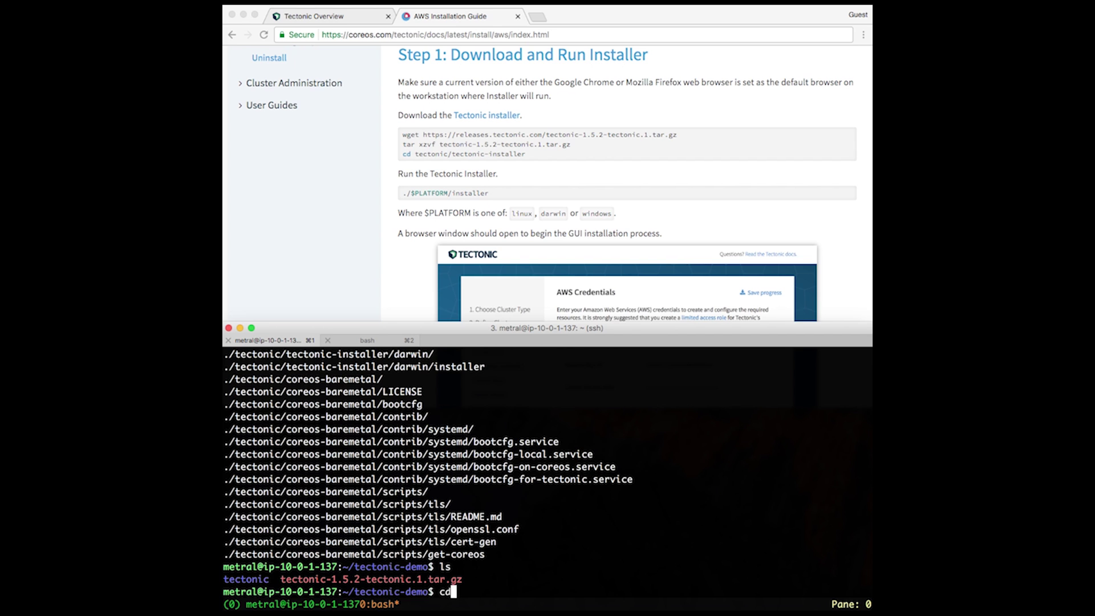
type("t")
key("Tab")
key("Tab")
key("Tab")
type("t")
key("Tab")
key("Return")
type("ls")
Step: List the platform folders, then enter linux/ and list its installer binary
key("Return")
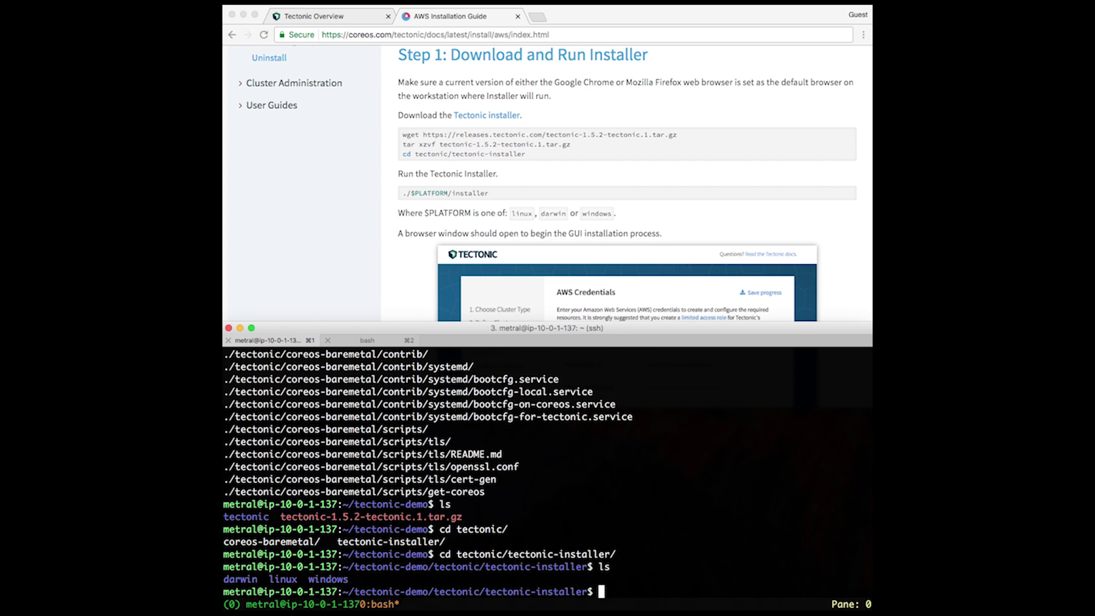
type("cd l")
key("Tab")
key("Return")
type("ls")
key("Return")
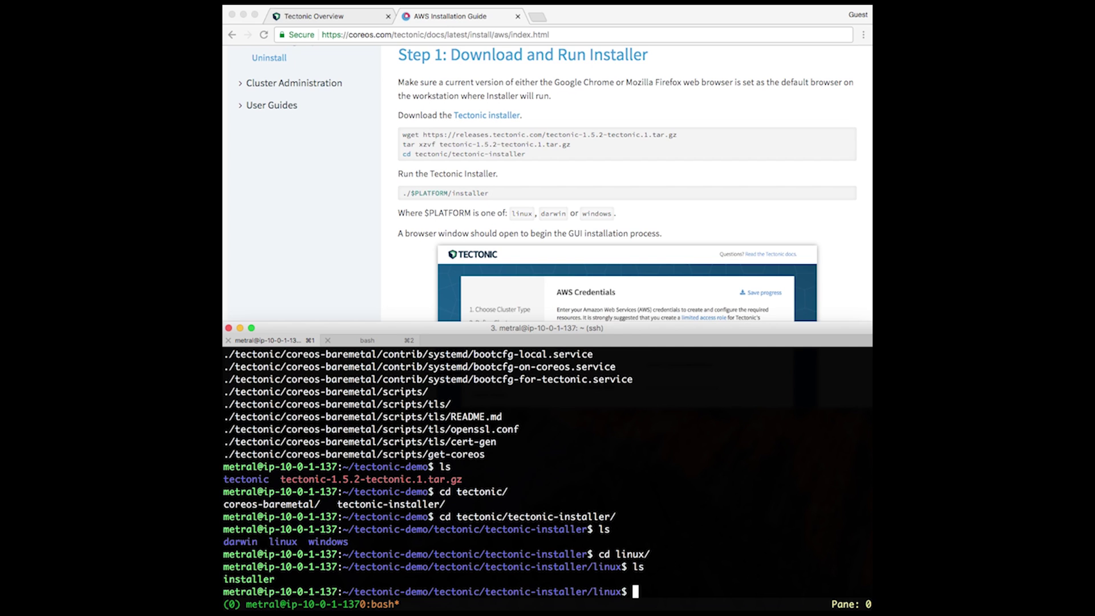
type("./i")
Step: Run ./installer -open-browser=false so it serves on 127.0.0.1:4444
key("Tab")
type("-open-brow")
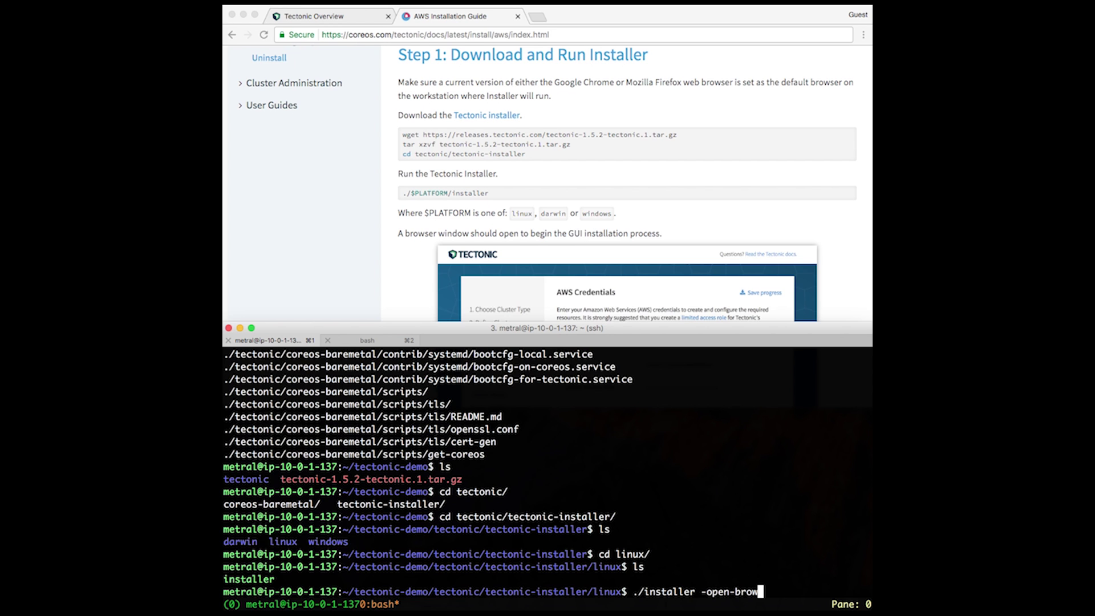
type("ser=false")
key("Return")
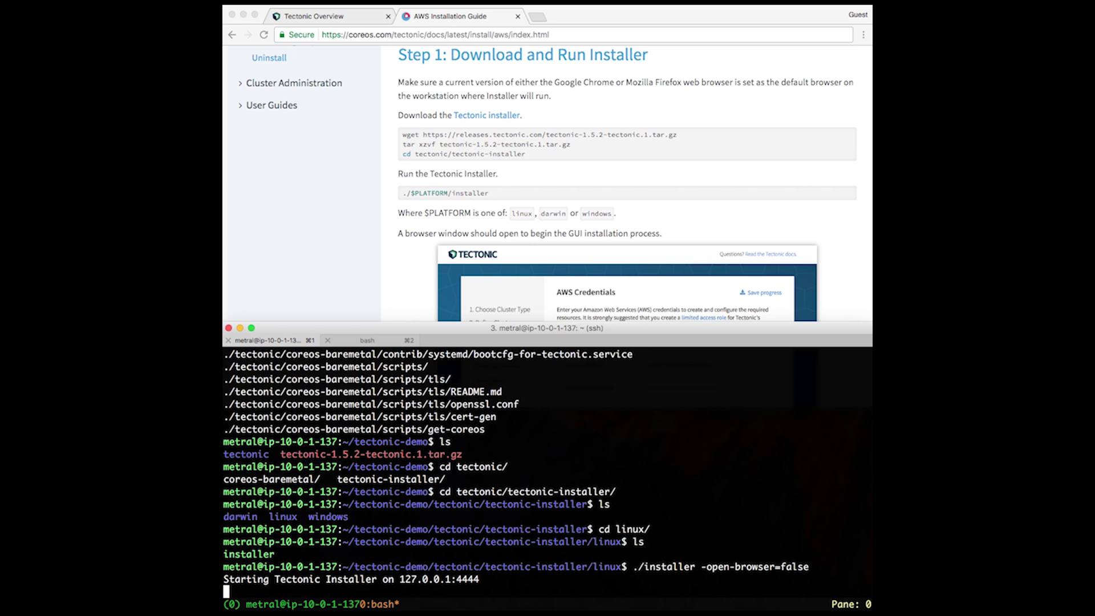
left_click(326, 183)
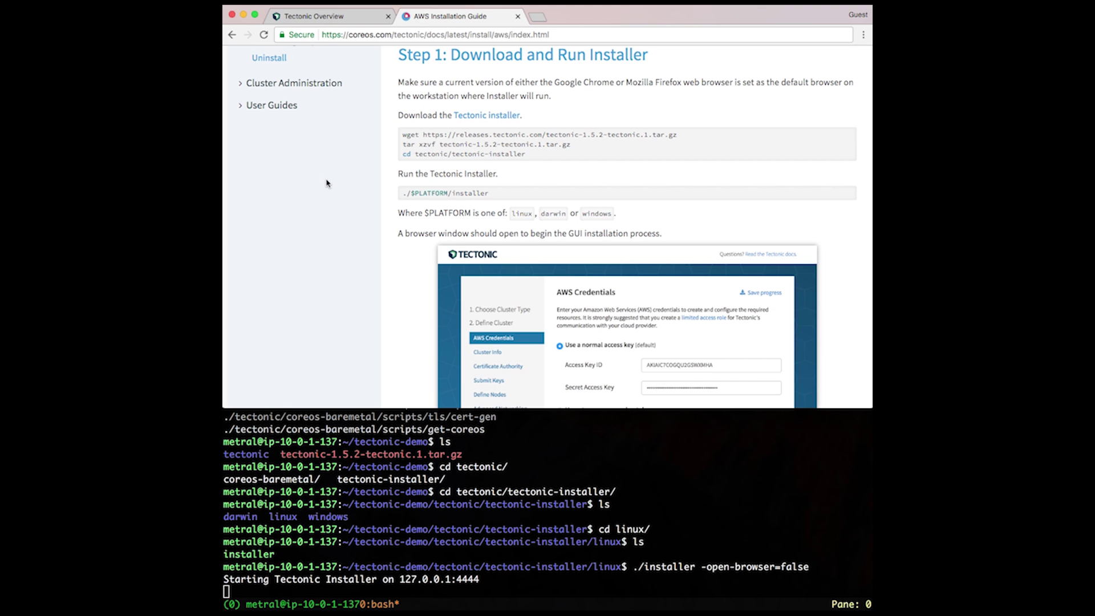
key("ctrl+t")
type("http://127.0.0.1:44")
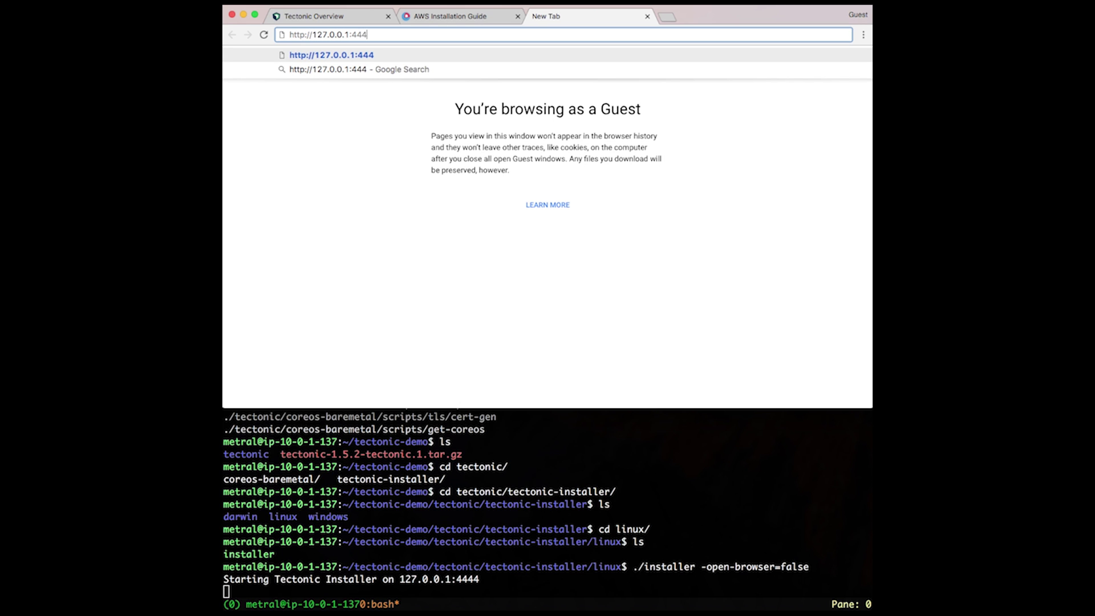
type("4")
key("Return")
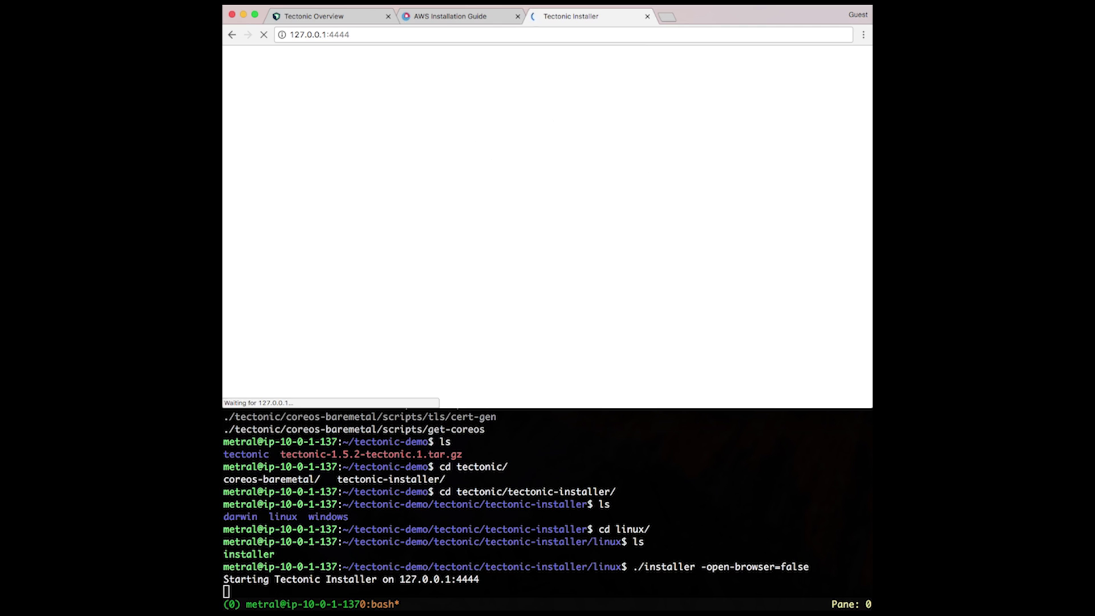